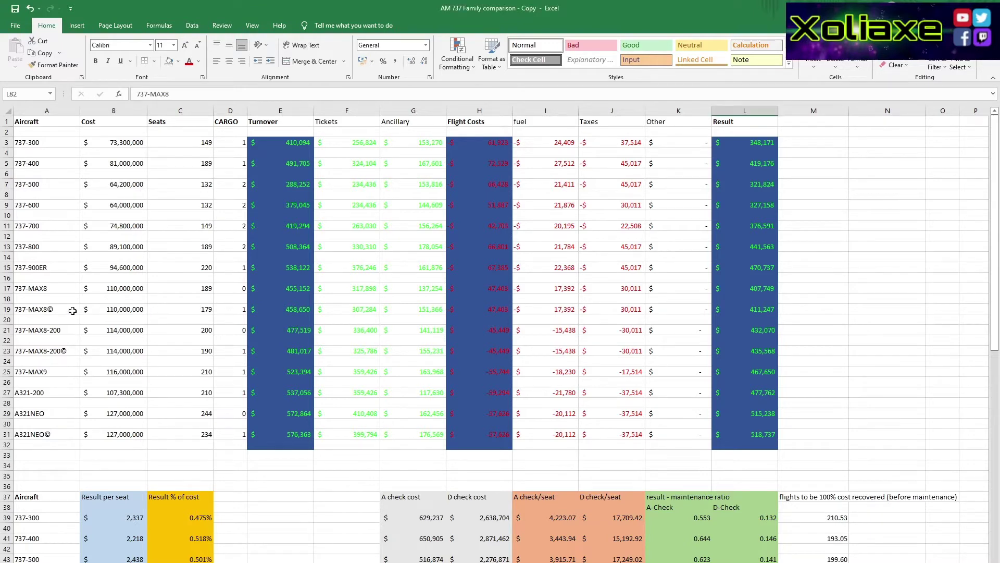
Compare the 737-MAX8 and 737-MAX8© rows across all cost and result columns, and review the per-seat and maintenance table
{"action": "left_click_drag", "start_coordinate": [73, 310], "coordinate": [772, 294]}
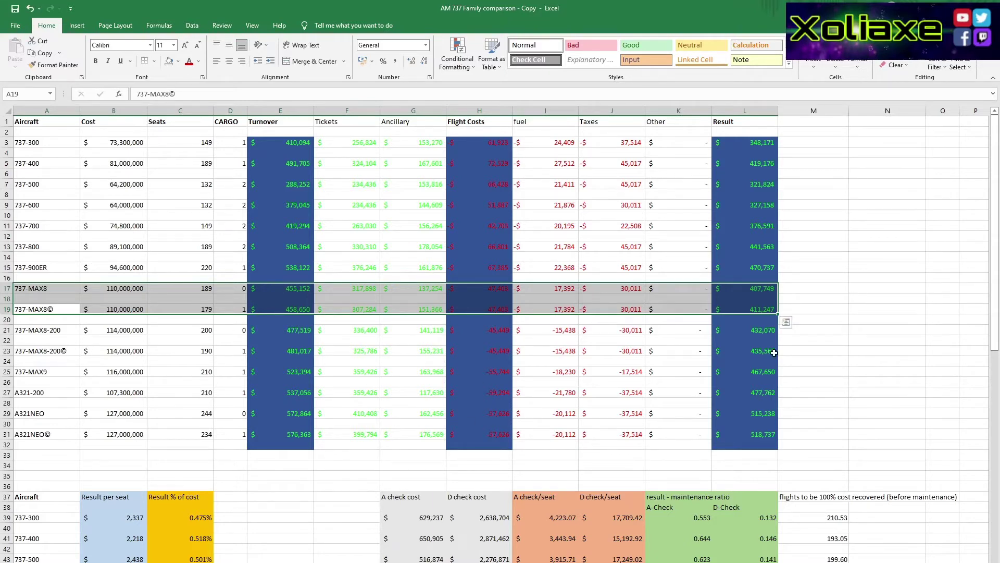
{"action": "left_click", "coordinate": [825, 344]}
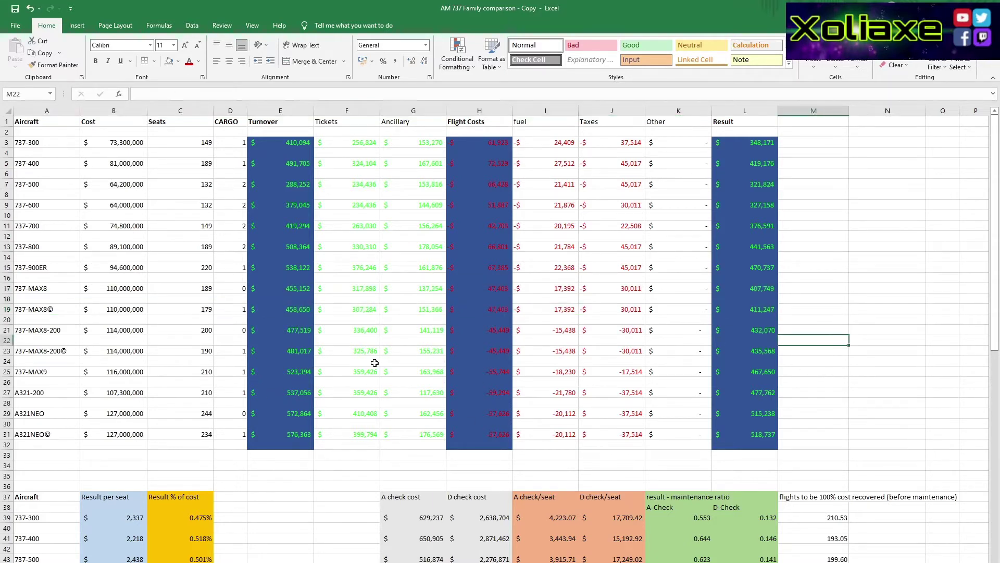
{"action": "scroll", "coordinate": [277, 402], "scroll_direction": "down", "scroll_amount": 5}
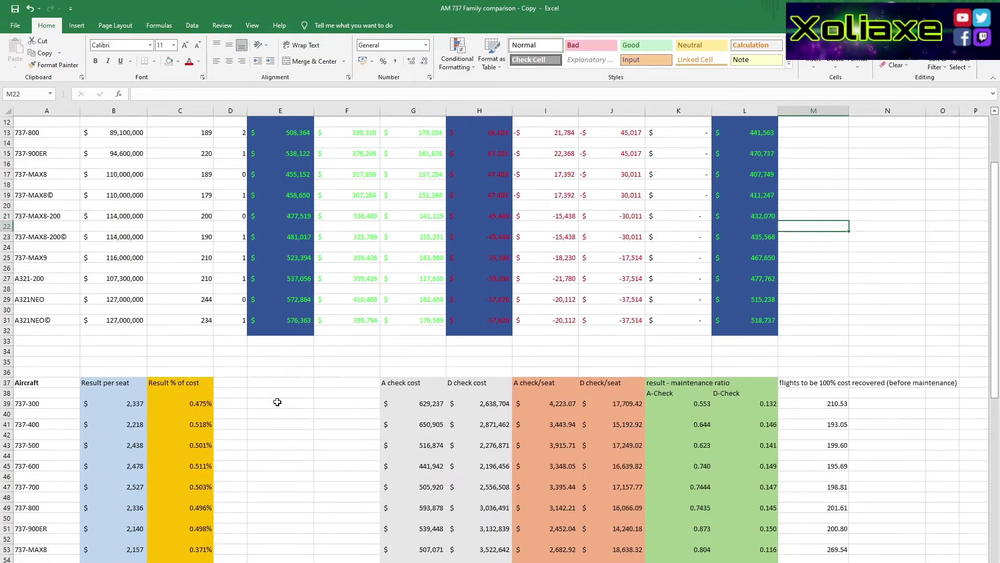
{"action": "scroll", "coordinate": [277, 402], "scroll_direction": "down", "scroll_amount": 5}
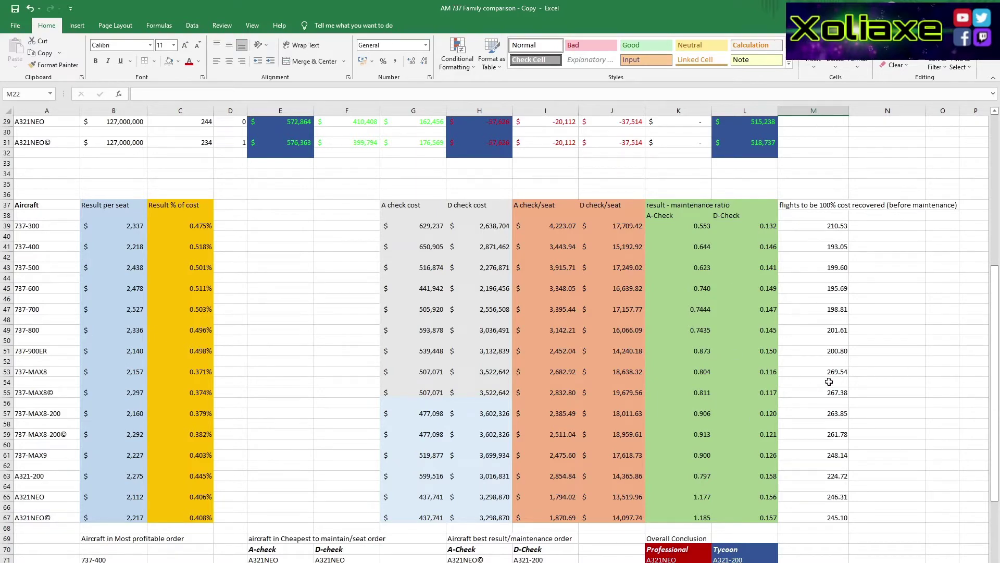
Review the full ranking of aircraft in most profitable order, from row 71 to row 85
{"action": "scroll", "coordinate": [467, 324], "scroll_direction": "down", "scroll_amount": 5}
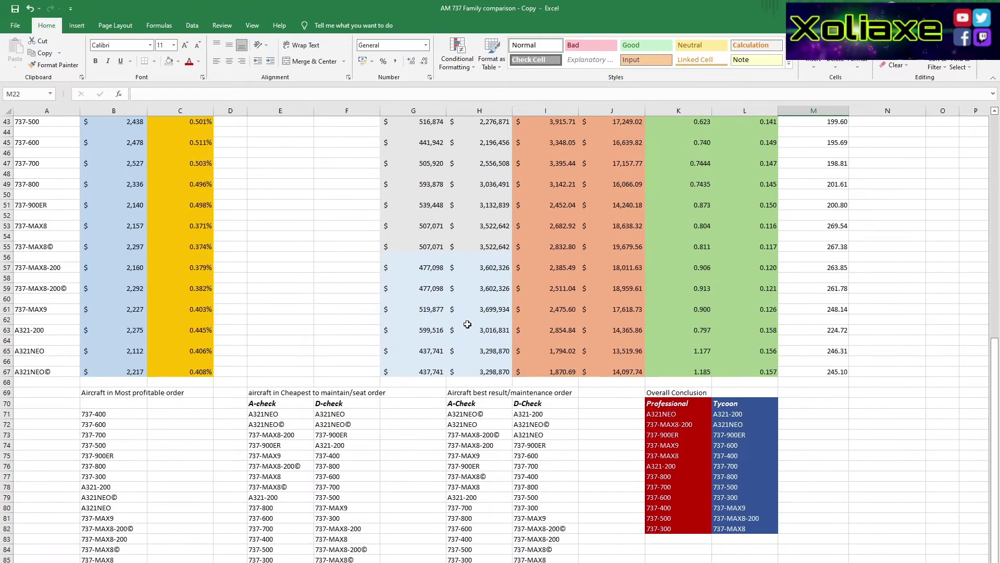
{"action": "scroll", "coordinate": [467, 324], "scroll_direction": "down", "scroll_amount": 5}
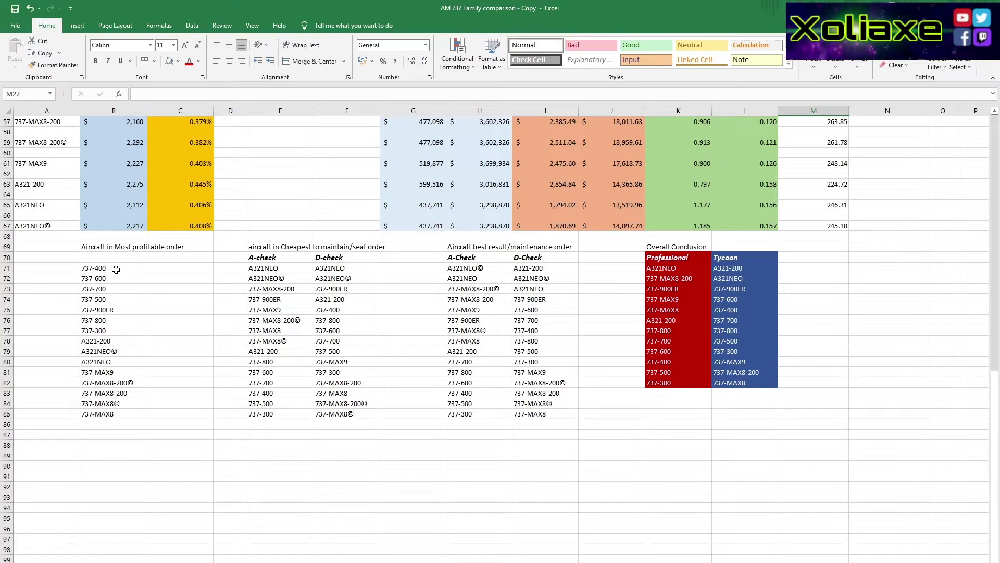
{"action": "left_click_drag", "start_coordinate": [115, 269], "coordinate": [115, 415]}
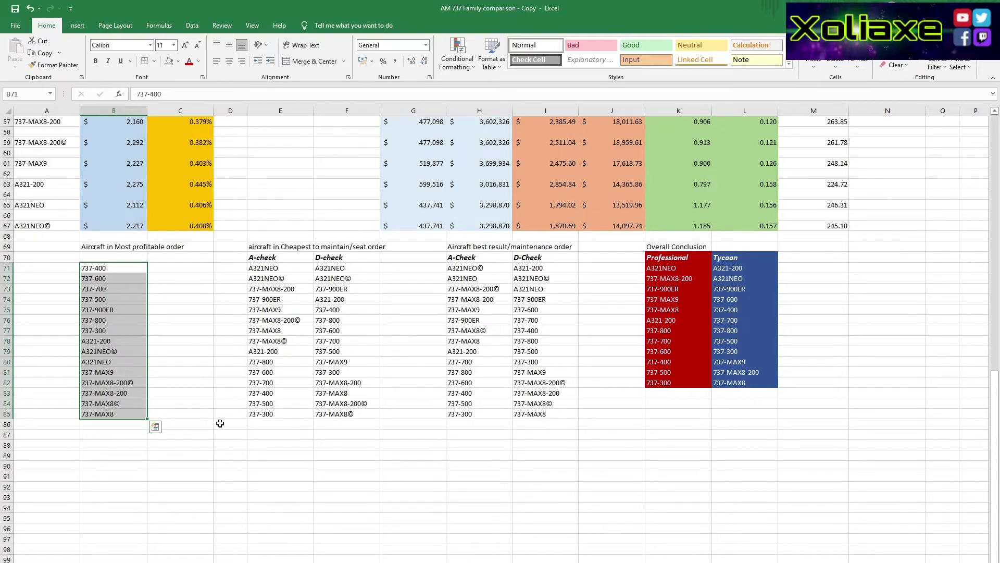
{"action": "left_click", "coordinate": [263, 444]}
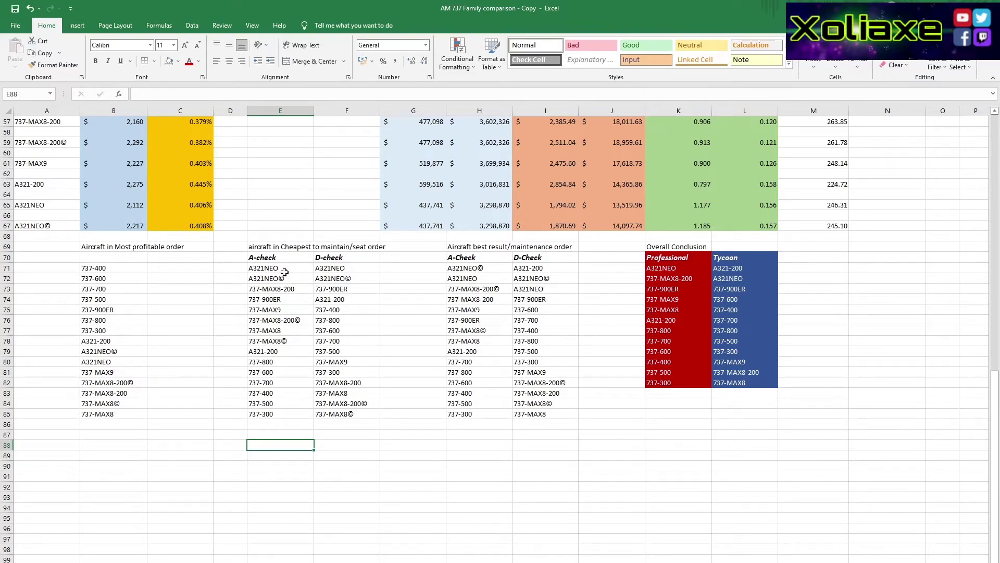
Examine the A321NEO and A321NEO© entries in the A-check ranking of cheapest aircraft to maintain per seat
{"action": "left_click", "coordinate": [285, 269]}
{"action": "left_click", "coordinate": [286, 276]}
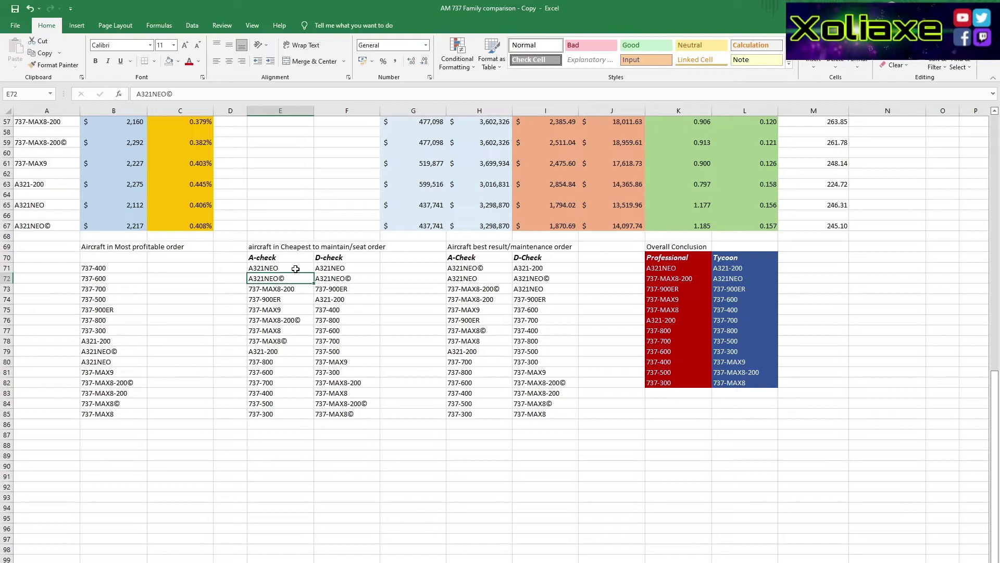
{"action": "left_click", "coordinate": [295, 270]}
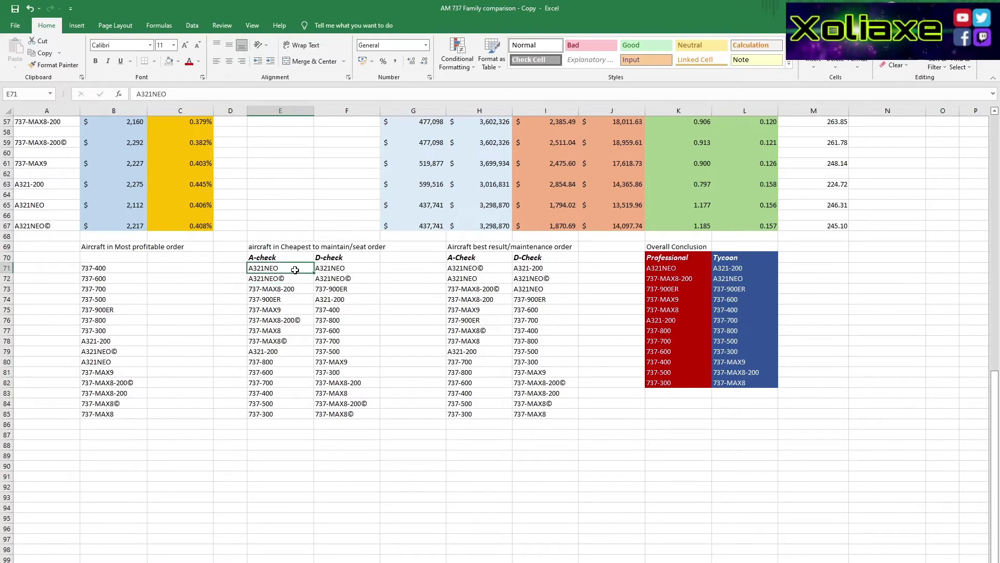
{"action": "left_click_drag", "start_coordinate": [295, 270], "coordinate": [296, 277]}
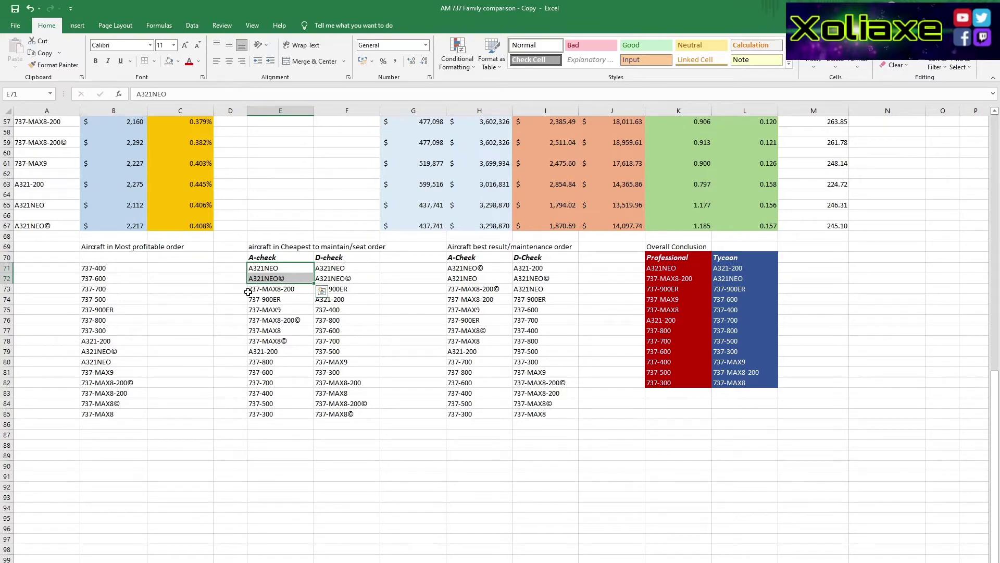
{"action": "left_click", "coordinate": [279, 280]}
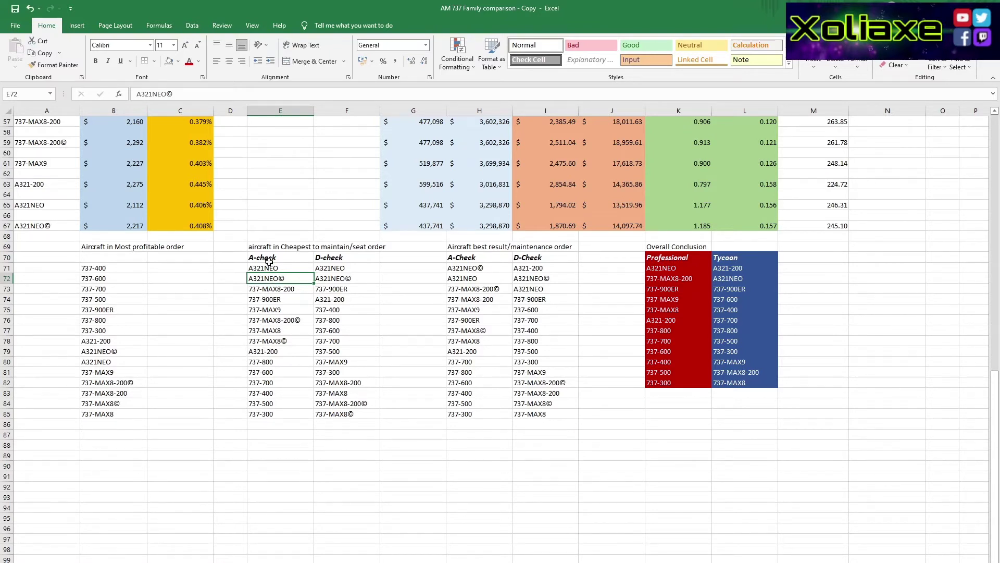
{"action": "left_click", "coordinate": [284, 270]}
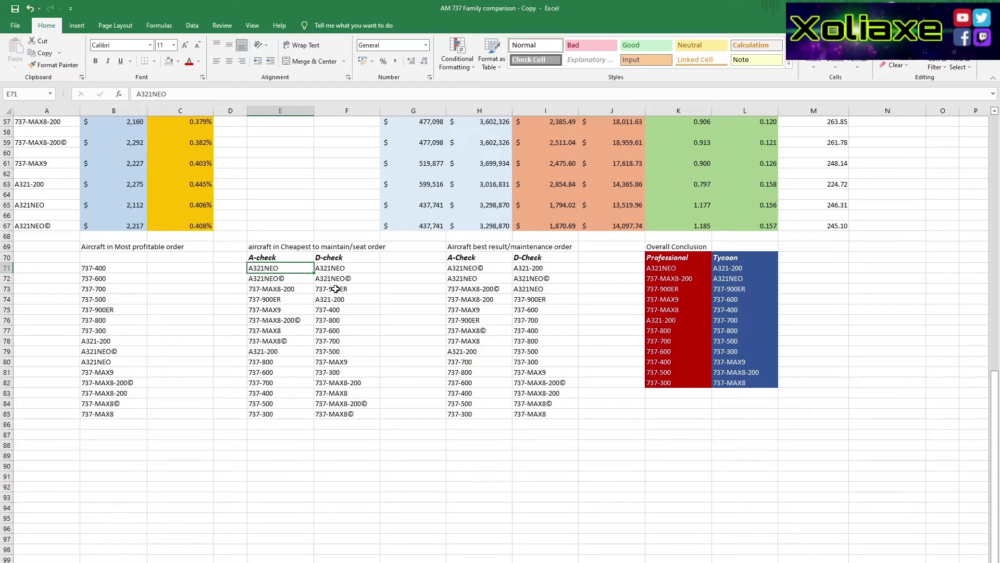
Examine the 737-900ER, 737-400 and 737-800 entries in the D-check ranking of cheapest aircraft to maintain per seat
{"action": "left_click", "coordinate": [354, 290]}
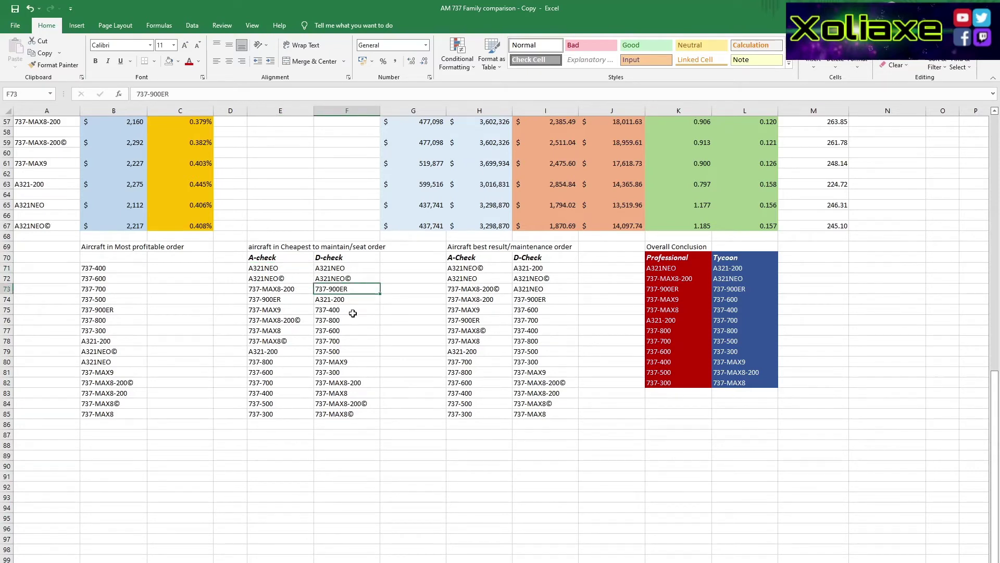
{"action": "left_click", "coordinate": [357, 310]}
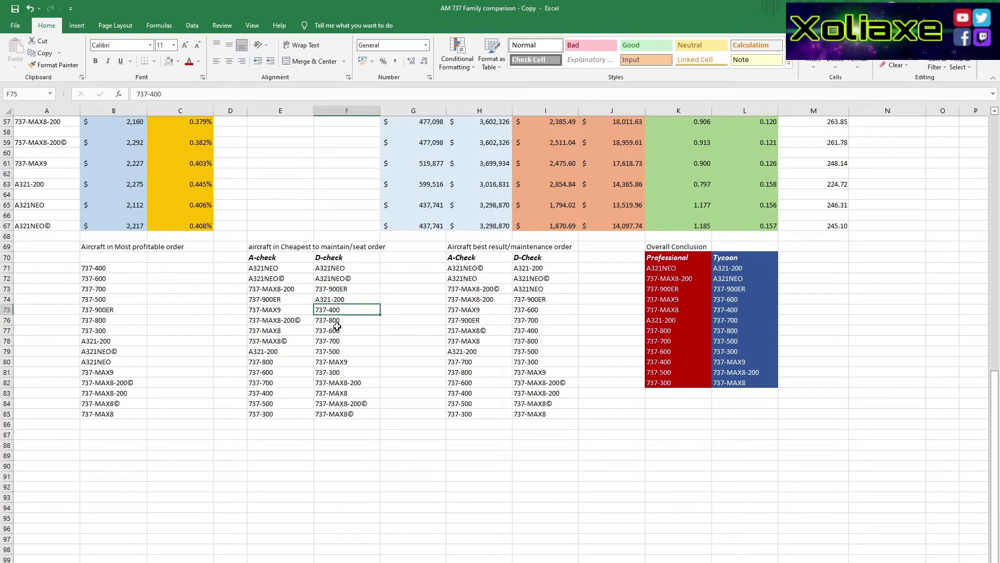
{"action": "left_click", "coordinate": [341, 320]}
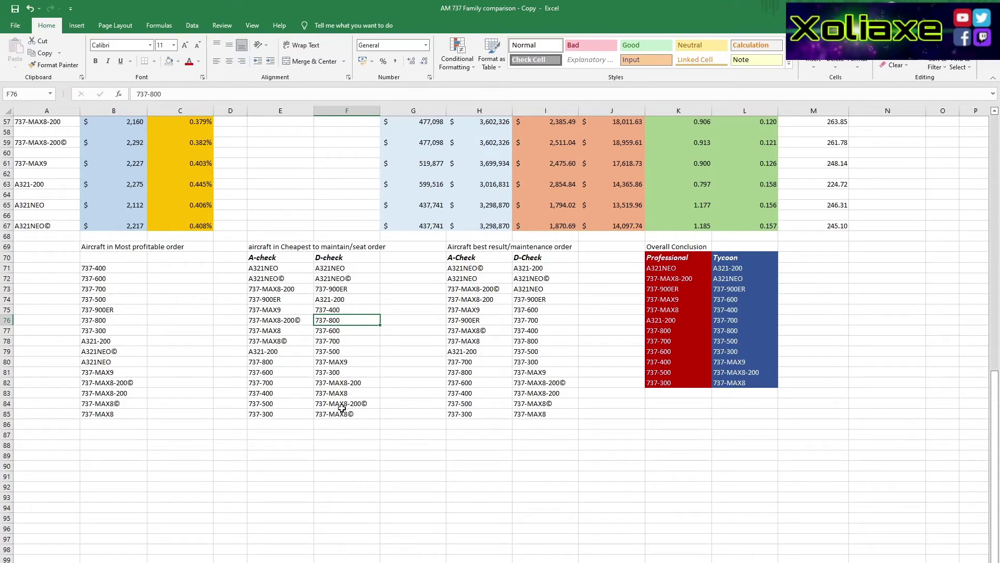
Compare the top A-check and D-check entries for cheapest maintenance per seat, and highlight the whole A-check ranking
{"action": "left_click", "coordinate": [269, 269]}
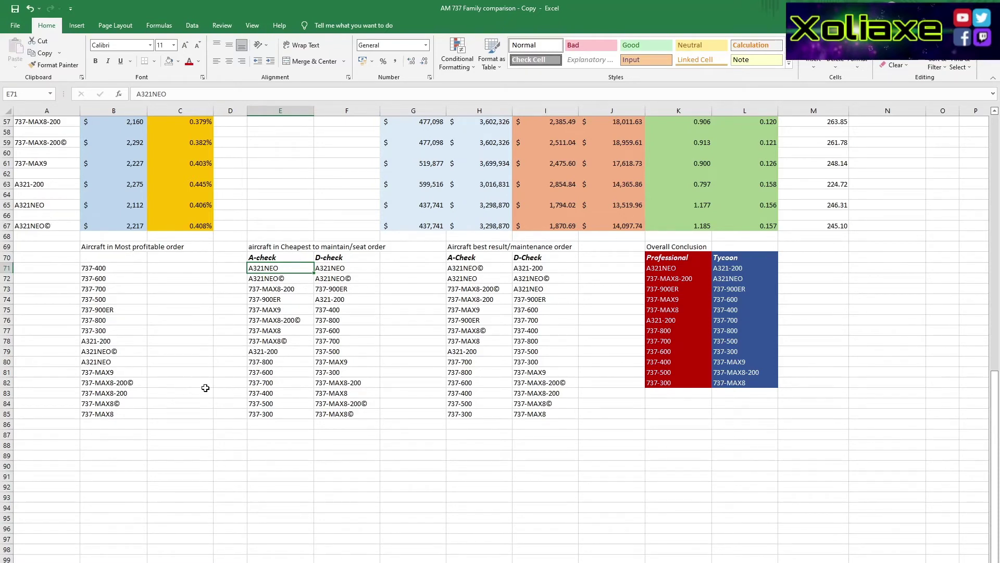
{"action": "left_click", "coordinate": [354, 269]}
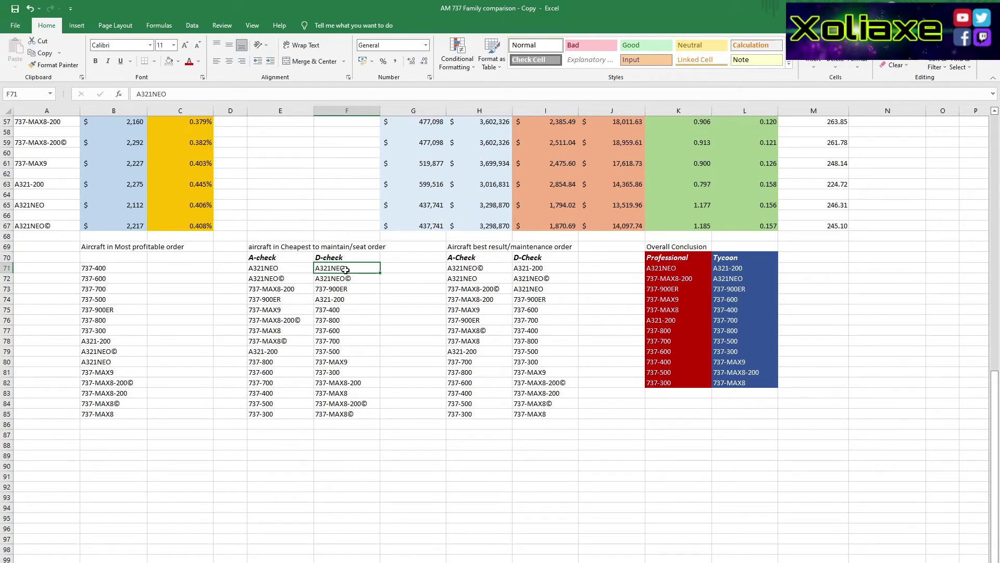
{"action": "left_click", "coordinate": [285, 268]}
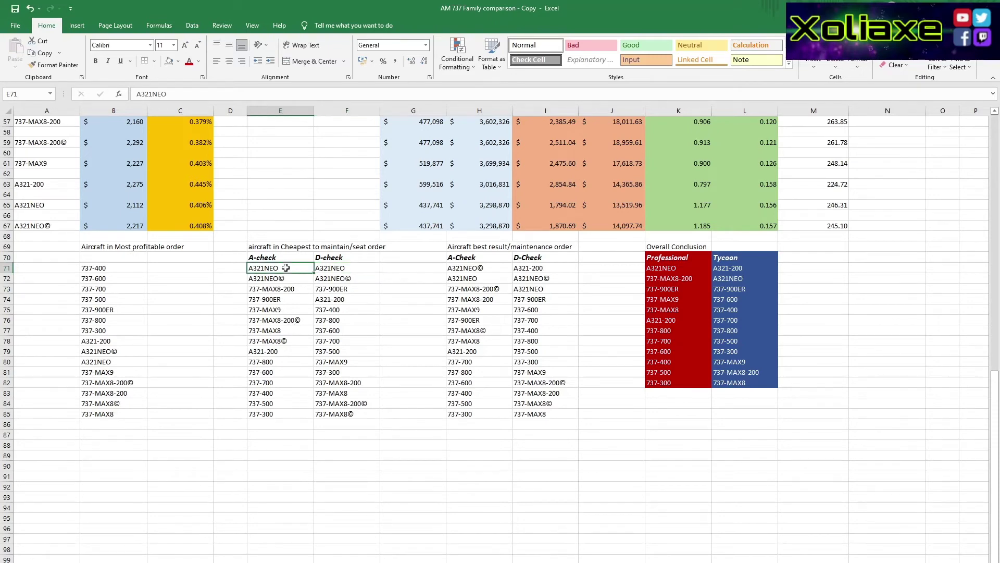
{"action": "left_click_drag", "start_coordinate": [286, 267], "coordinate": [289, 417]}
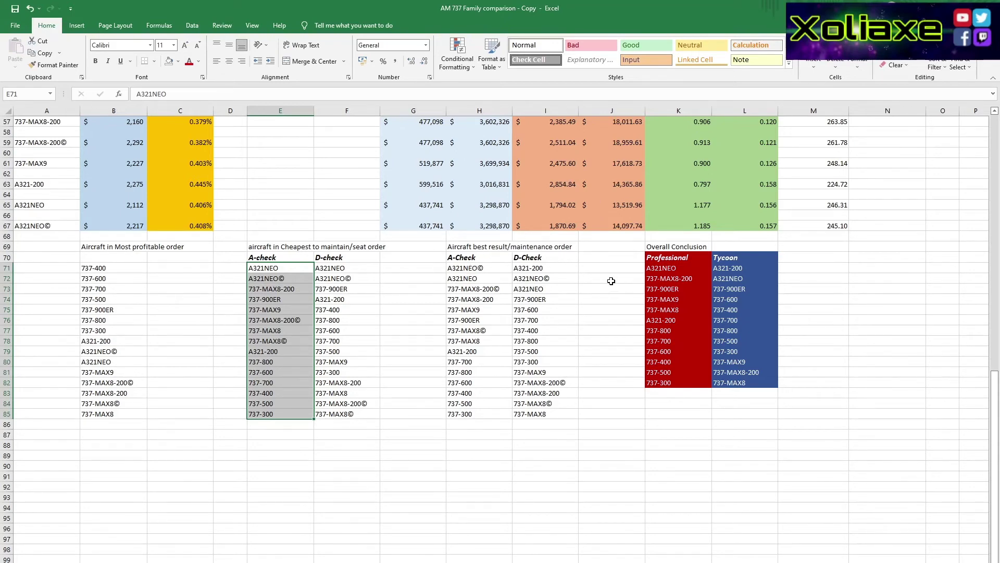
Check the A-check result-to-maintenance ratios, starting with the 737-300 and comparing the 737-700 with the 737-800
{"action": "scroll", "coordinate": [611, 282], "scroll_direction": "up", "scroll_amount": 9}
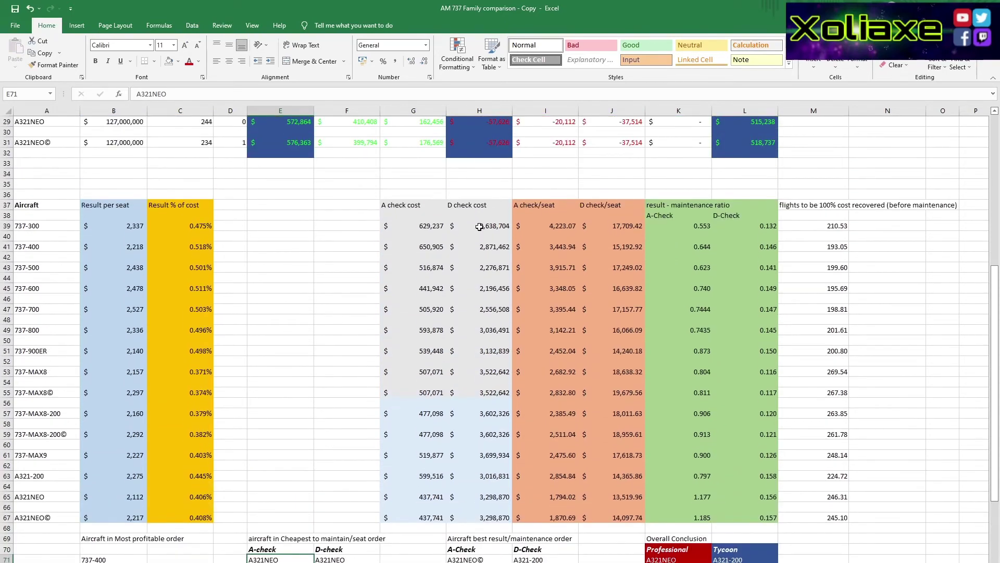
{"action": "left_click", "coordinate": [673, 226]}
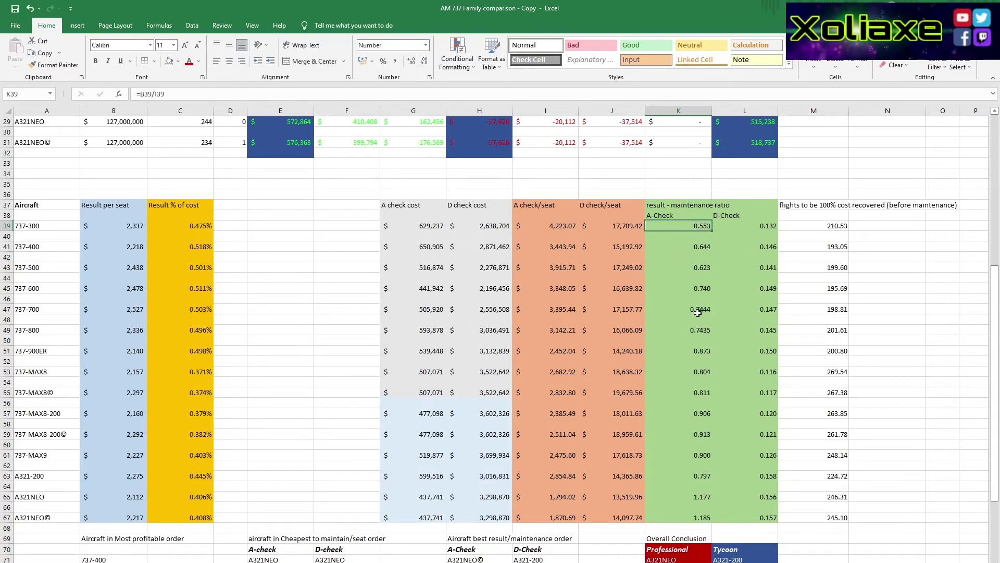
{"action": "left_click_drag", "start_coordinate": [697, 310], "coordinate": [697, 327]}
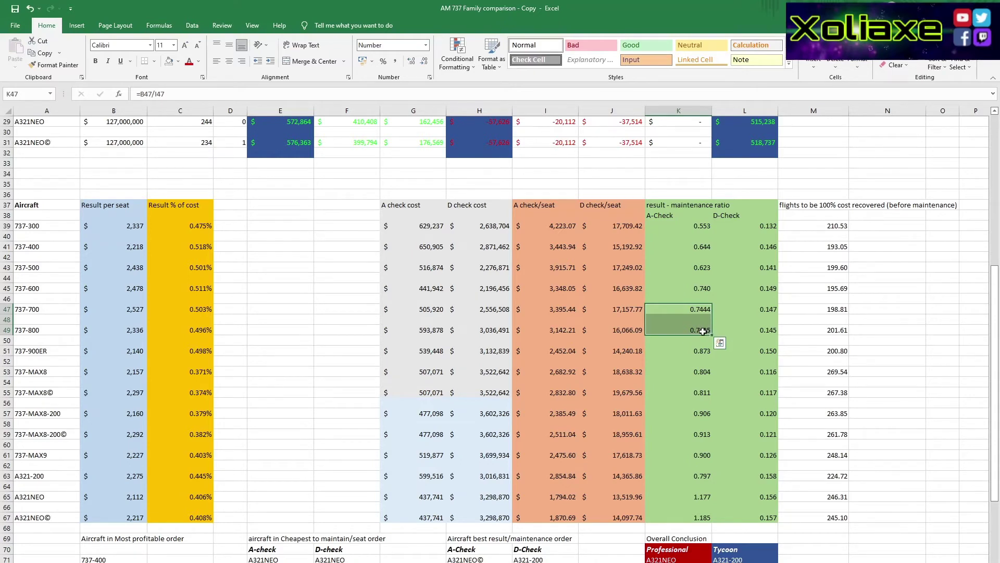
{"action": "scroll", "coordinate": [539, 328], "scroll_direction": "down", "scroll_amount": 9}
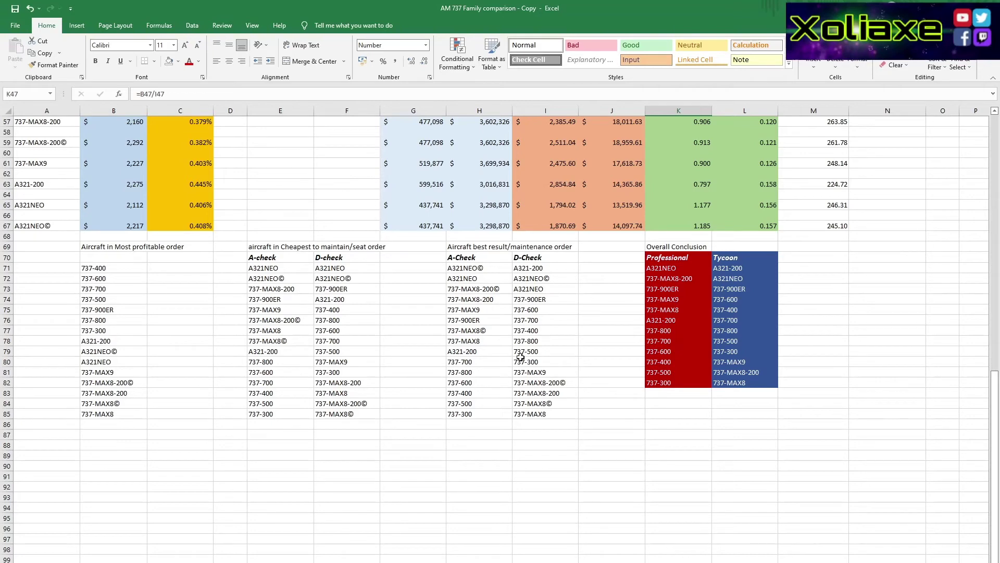
Compare the top of the cheapest-maintenance A-check ranking with the Professional list of the overall conclusion
{"action": "mouse_move", "coordinate": [293, 270]}
{"action": "left_mouse_down"}
{"action": "mouse_move", "coordinate": [295, 335]}
{"action": "mouse_move", "coordinate": [261, 413]}
{"action": "mouse_move", "coordinate": [293, 272]}
{"action": "left_mouse_up"}
{"action": "left_click", "coordinate": [294, 271]}
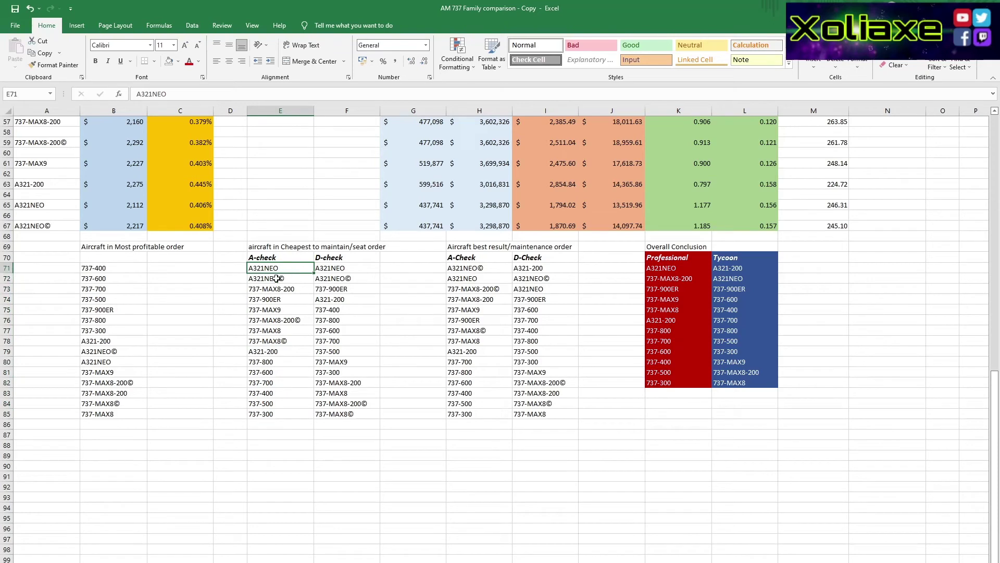
{"action": "left_click_drag", "start_coordinate": [693, 272], "coordinate": [688, 383]}
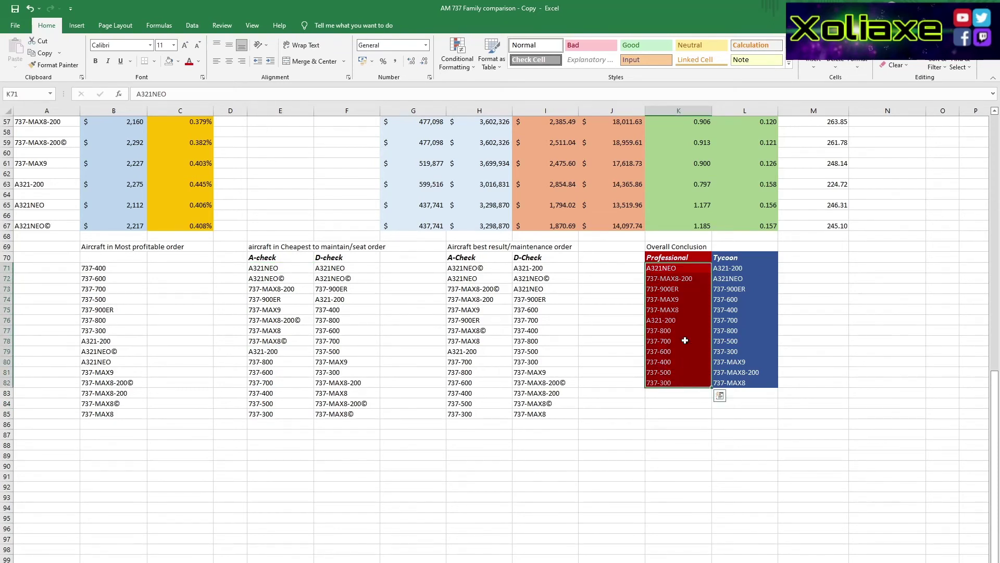
{"action": "left_click", "coordinate": [684, 270]}
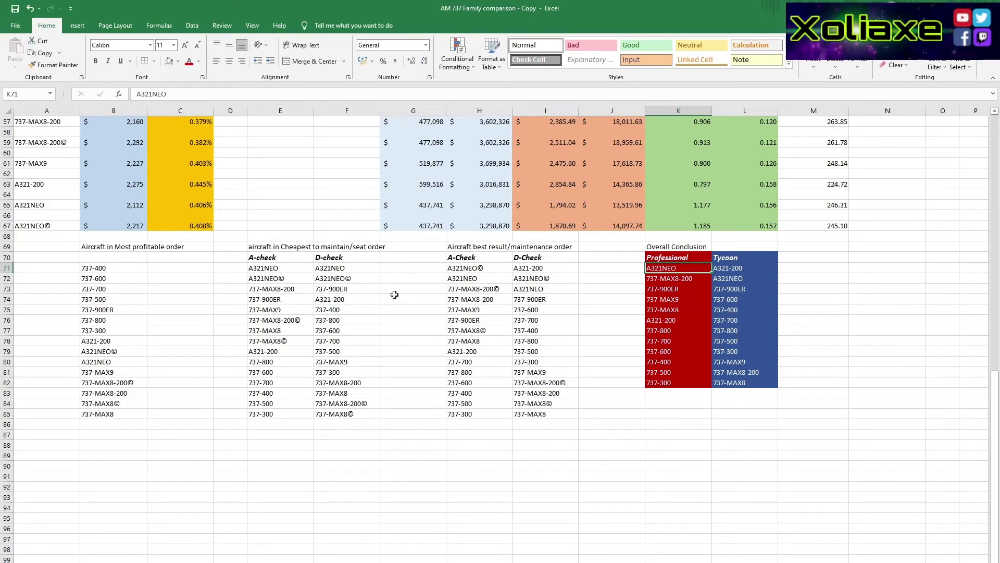
Review the whole D-check ranking of cheapest maintenance per seat, including the A321NEO and A321-200 entries
{"action": "left_click", "coordinate": [369, 270]}
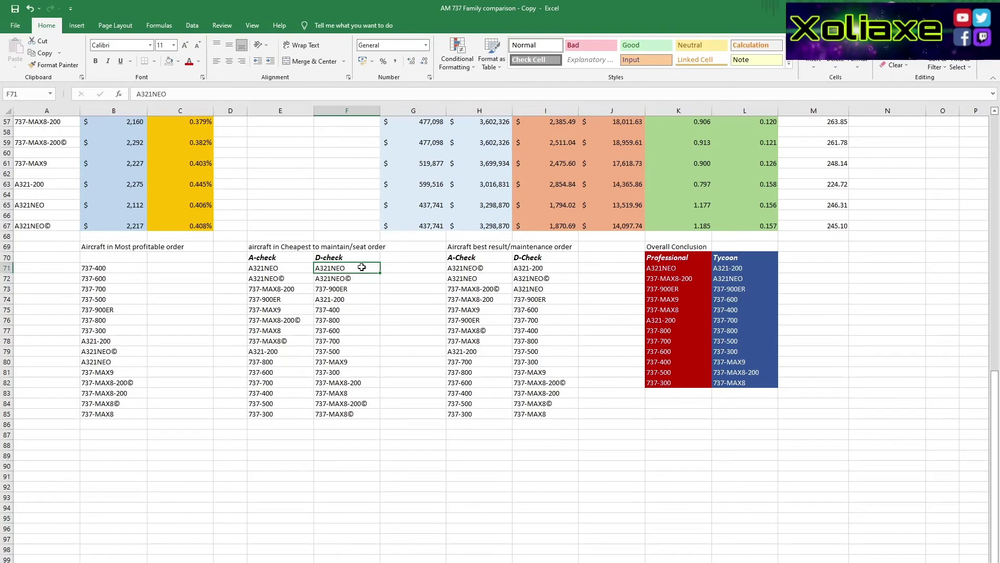
{"action": "left_click_drag", "start_coordinate": [361, 267], "coordinate": [359, 414]}
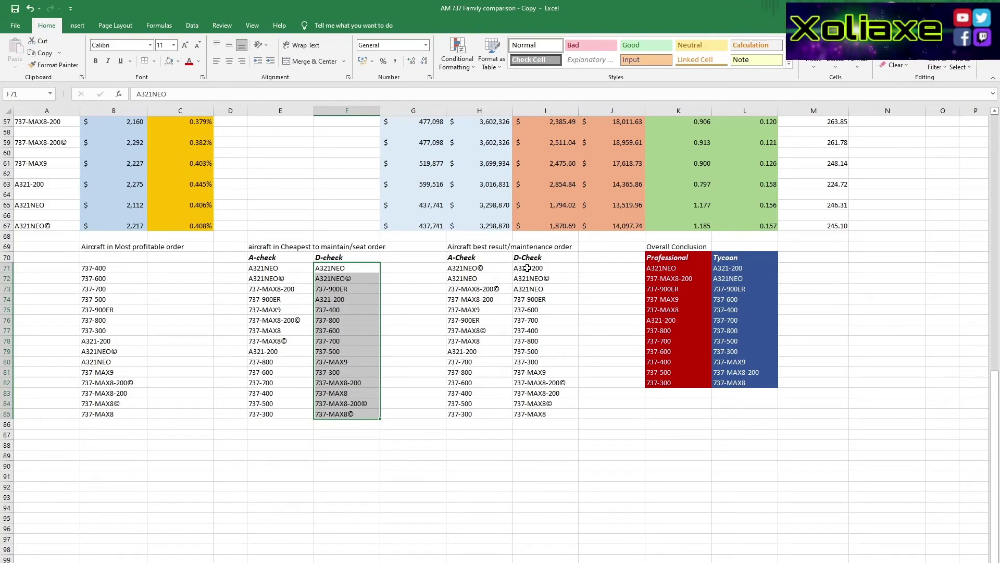
{"action": "left_click", "coordinate": [372, 270]}
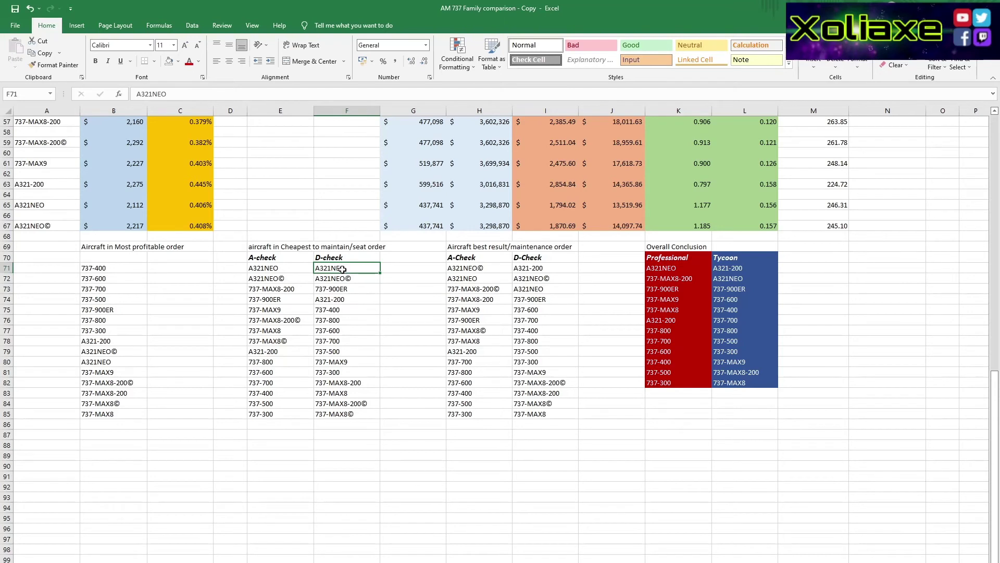
{"action": "left_click", "coordinate": [339, 300]}
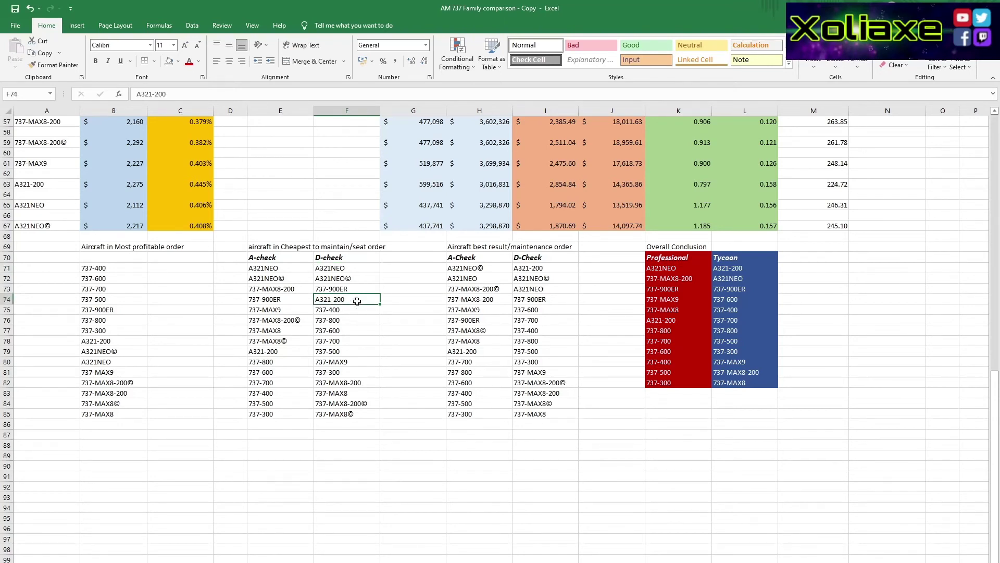
Compare the top entries of the D-Check best result/maintenance ranking with the Tycoon list of the overall conclusion
{"action": "left_click", "coordinate": [548, 269]}
{"action": "left_click", "coordinate": [563, 286]}
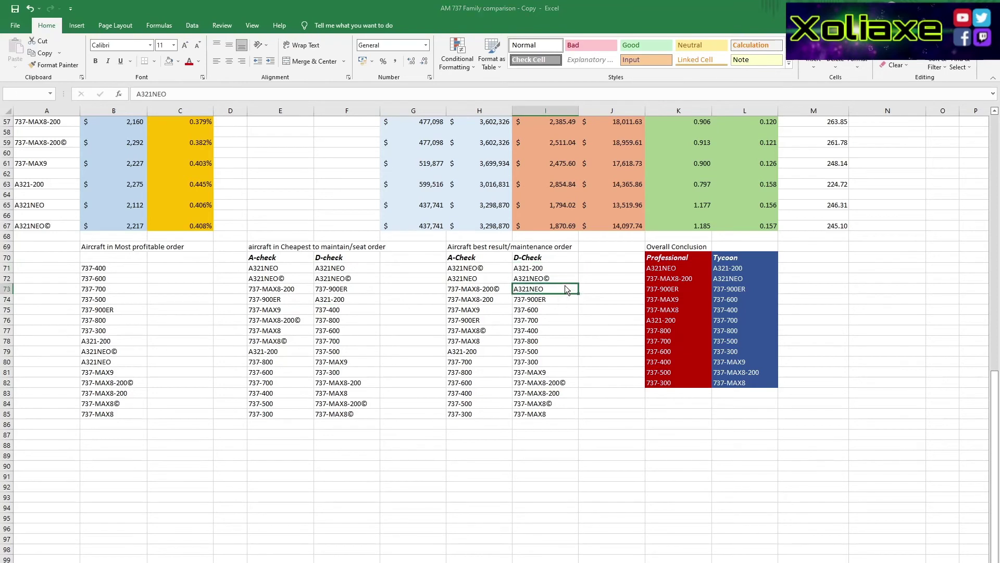
{"action": "left_click_drag", "start_coordinate": [565, 286], "coordinate": [562, 288]}
{"action": "key", "text": "Escape"}
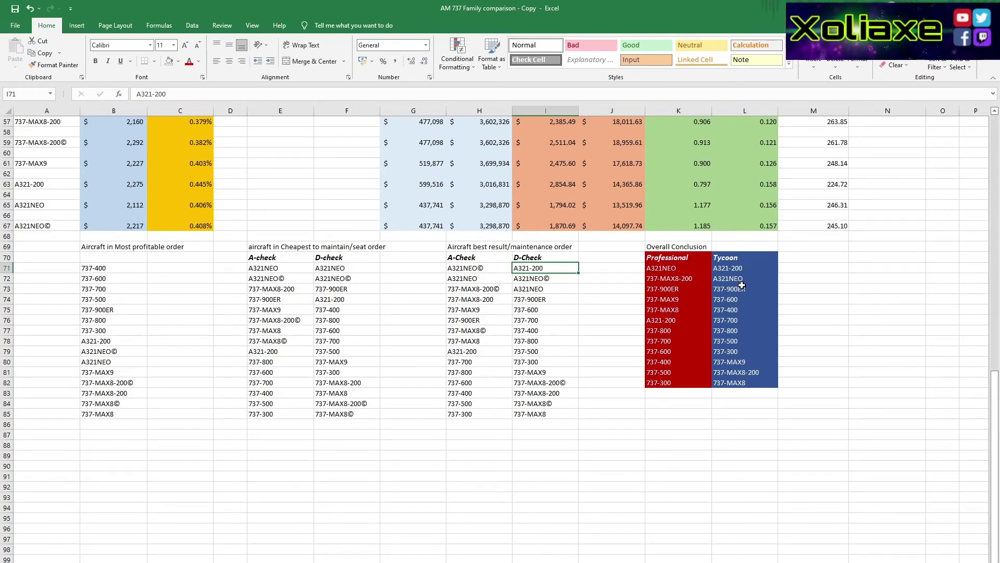
{"action": "left_click", "coordinate": [748, 270]}
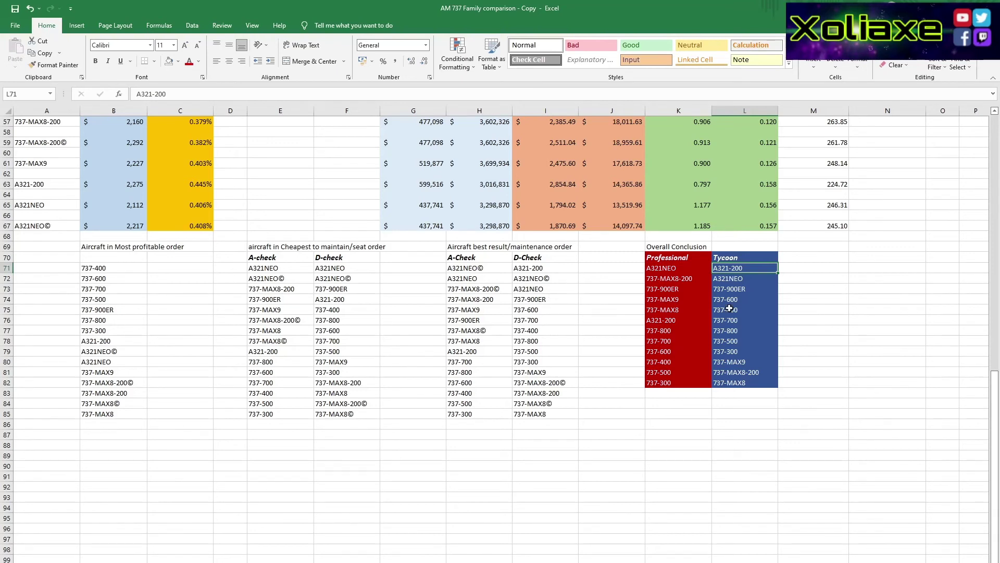
{"action": "left_click", "coordinate": [757, 292]}
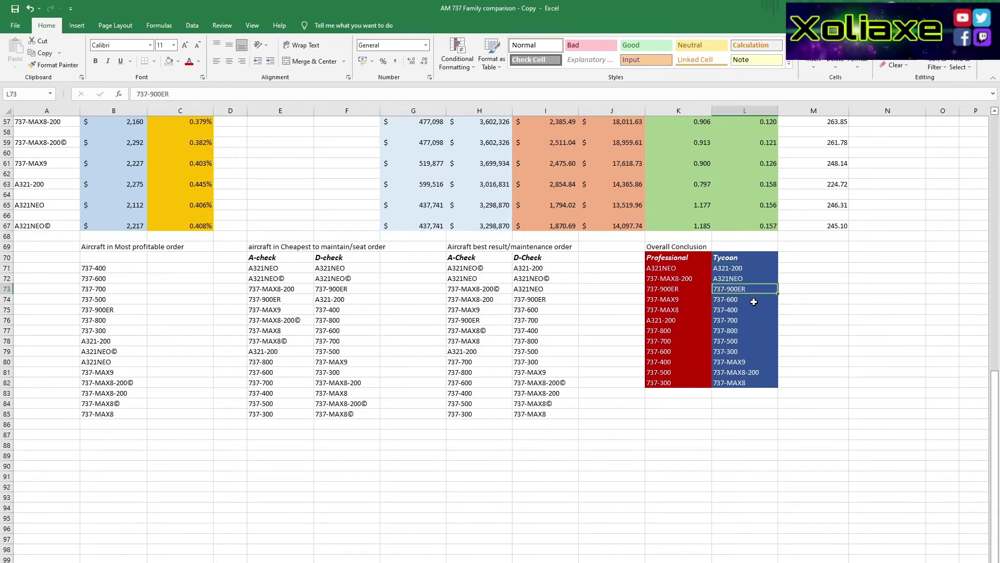
Go through the rest of the Tycoon conclusion list one aircraft at a time, from the 737-600 down to the 737-MAX8
{"action": "left_click", "coordinate": [754, 301]}
{"action": "left_click", "coordinate": [754, 311]}
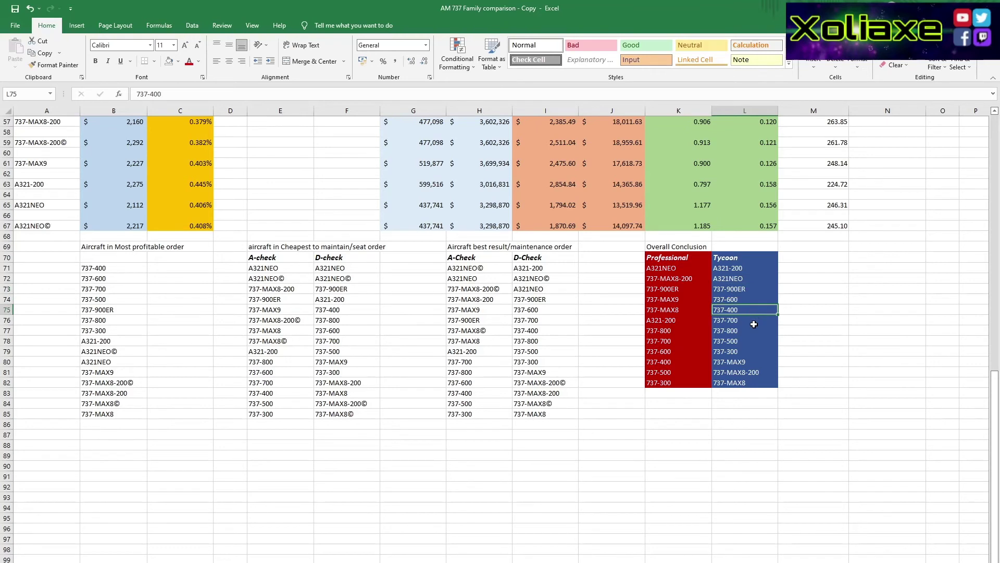
{"action": "left_click", "coordinate": [754, 324]}
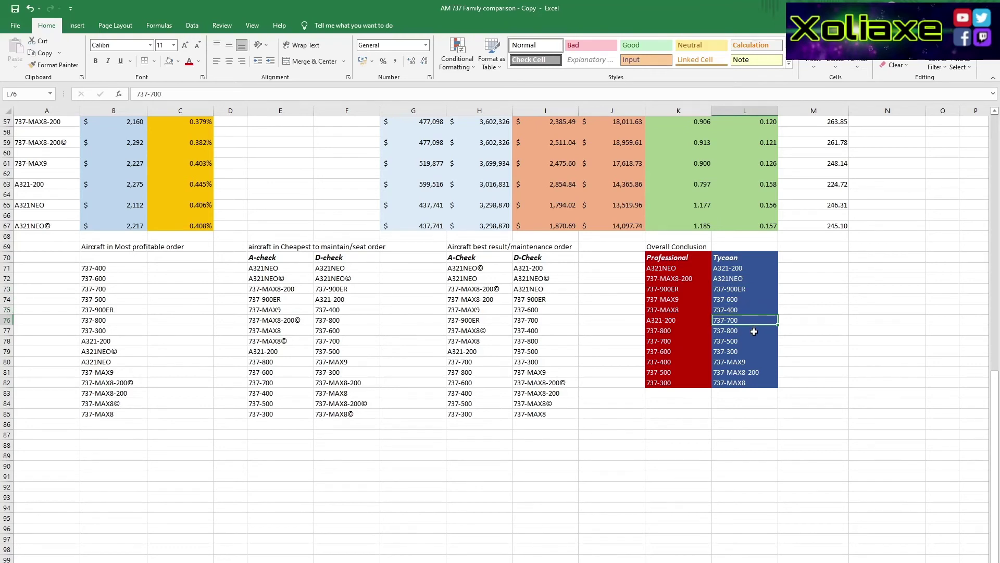
{"action": "left_click", "coordinate": [754, 331]}
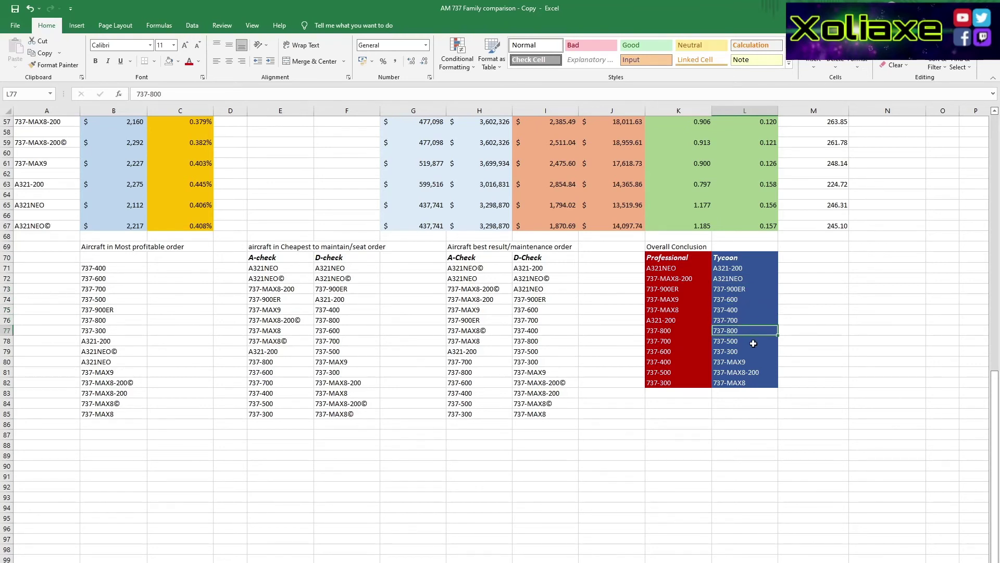
{"action": "left_click", "coordinate": [753, 344]}
{"action": "left_click", "coordinate": [753, 352]}
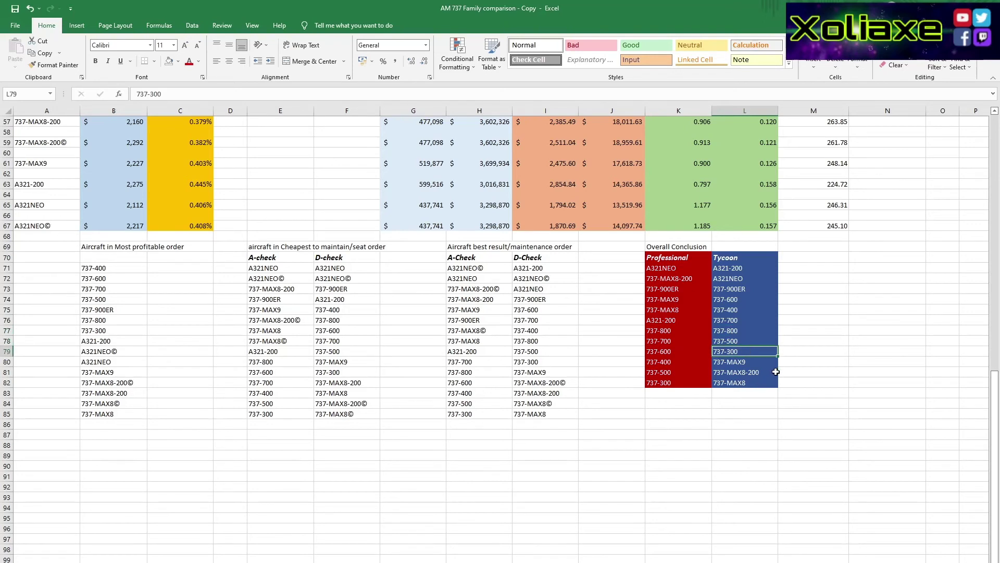
{"action": "left_click", "coordinate": [755, 364]}
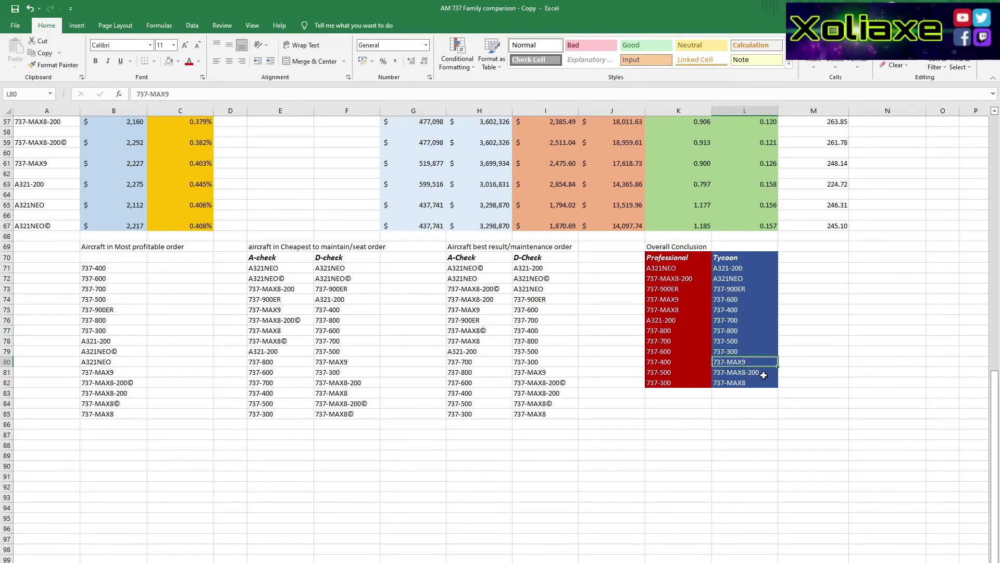
{"action": "left_click", "coordinate": [764, 374]}
{"action": "left_click", "coordinate": [764, 384]}
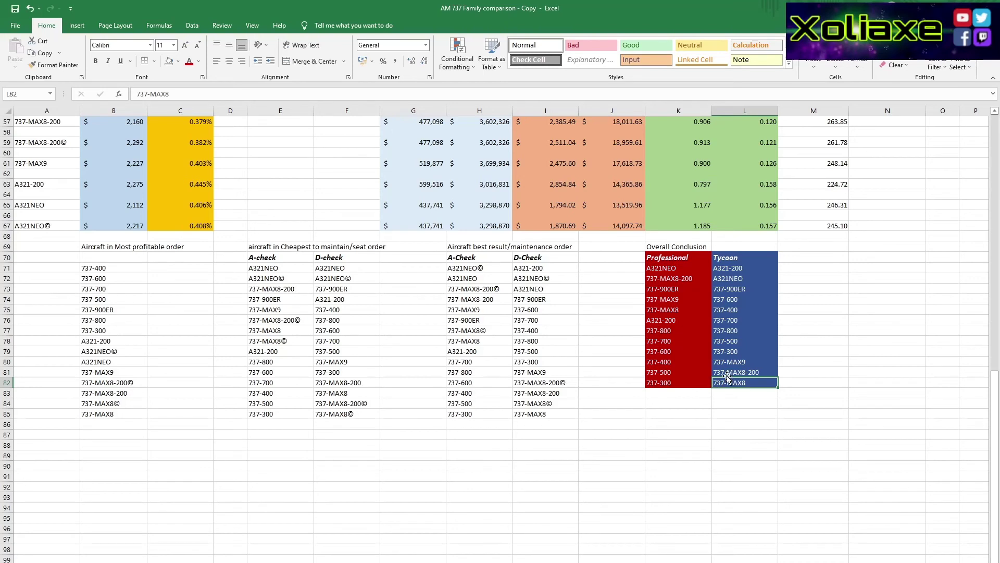
Compare the A321NEO entries in the Professional and Tycoon conclusion lists with the Tycoon entry for the 737-MAX9
{"action": "left_click", "coordinate": [759, 364]}
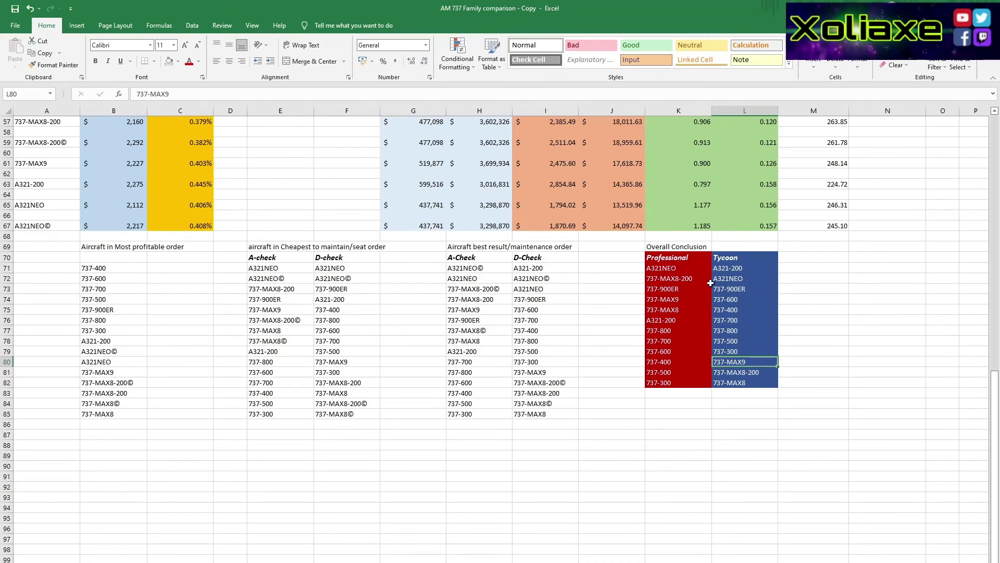
{"action": "left_click", "coordinate": [700, 269]}
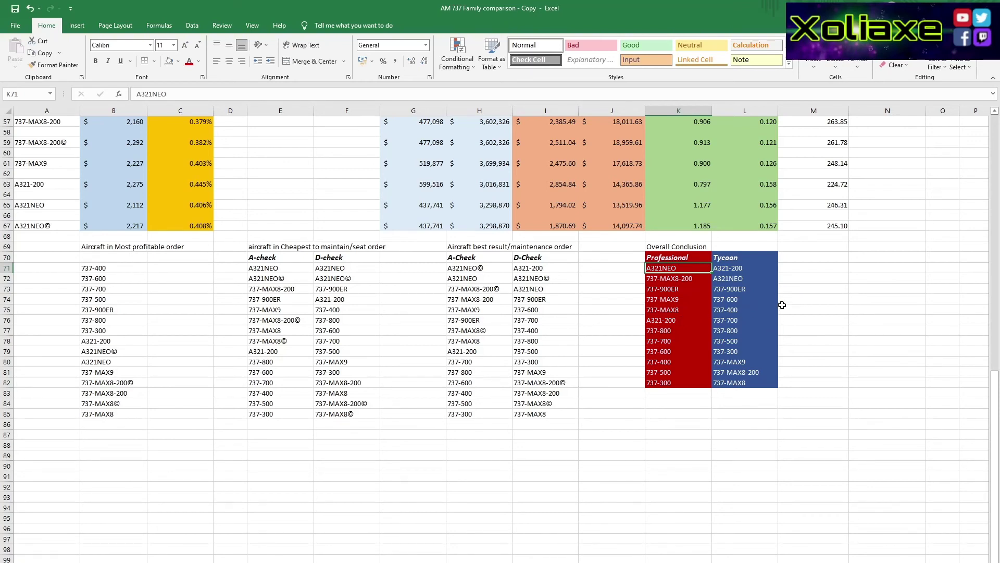
{"action": "left_click", "coordinate": [762, 281]}
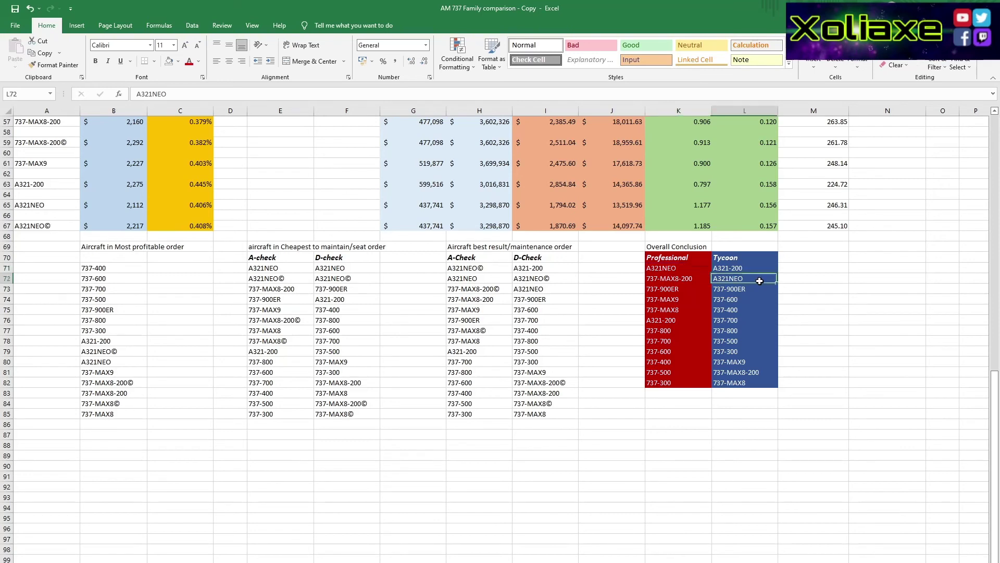
{"action": "left_click", "coordinate": [767, 364]}
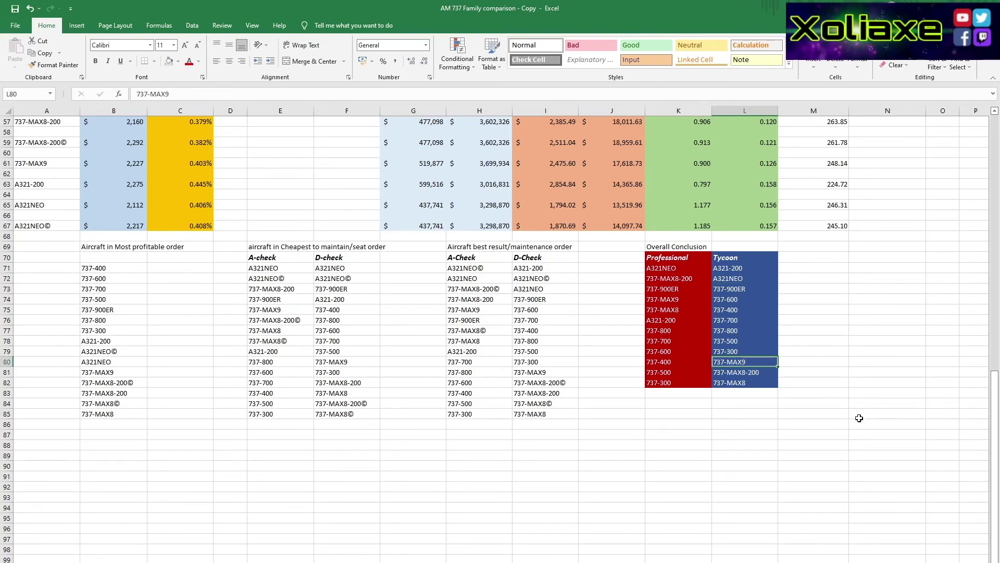
{"action": "left_click", "coordinate": [690, 269]}
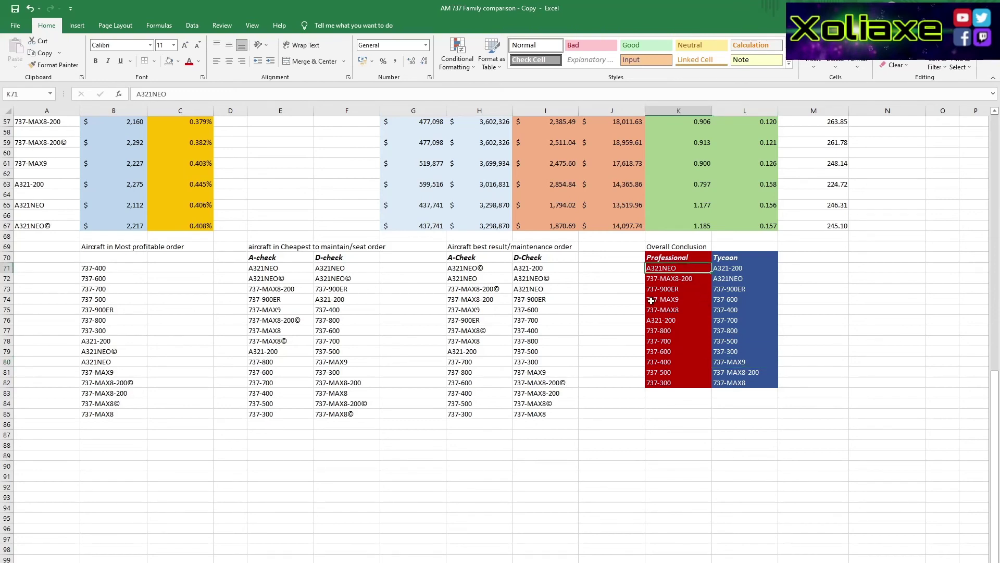